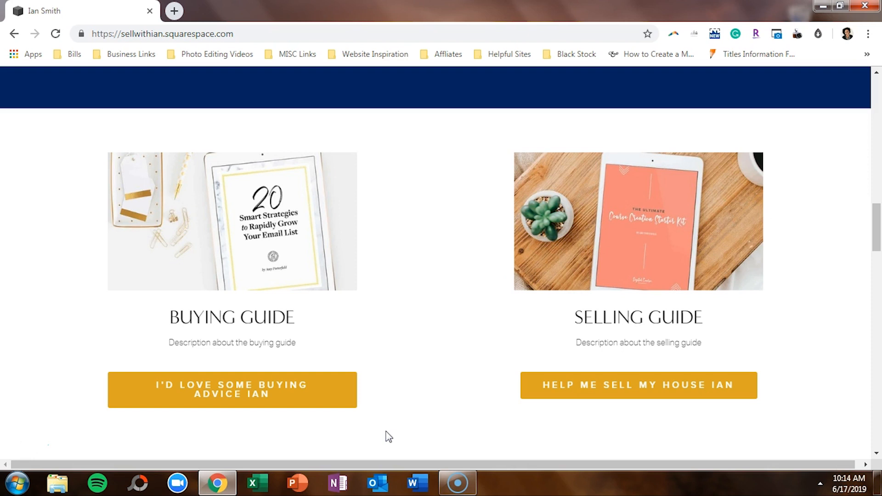
- Preview the pop-up forms behind the buying guide and selling guide buttons, closing each one
left_click(326, 388)
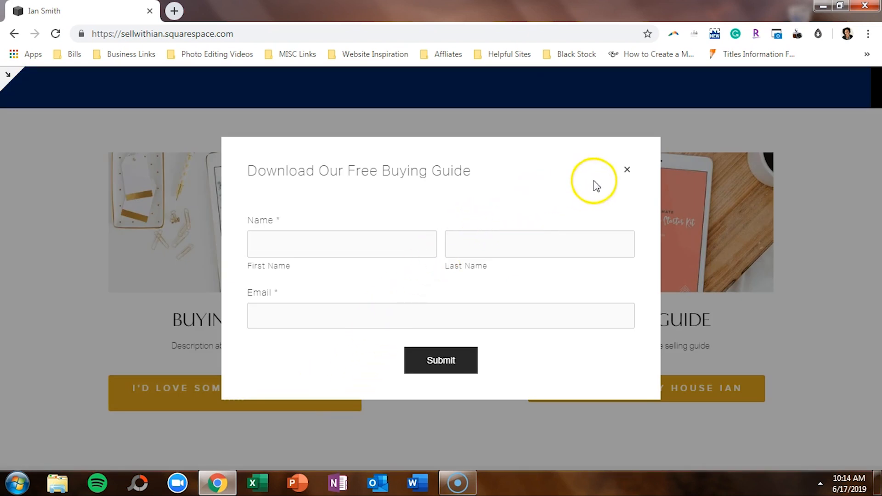
left_click(627, 171)
left_click(593, 399)
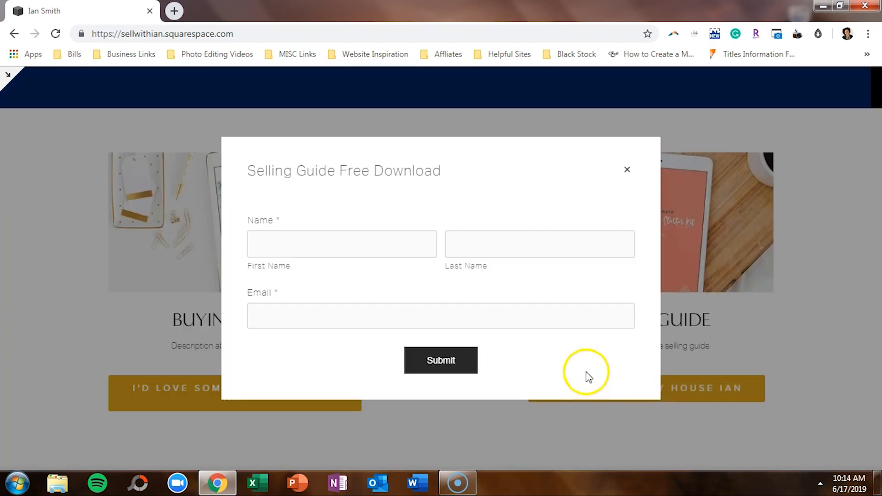
left_click(627, 170)
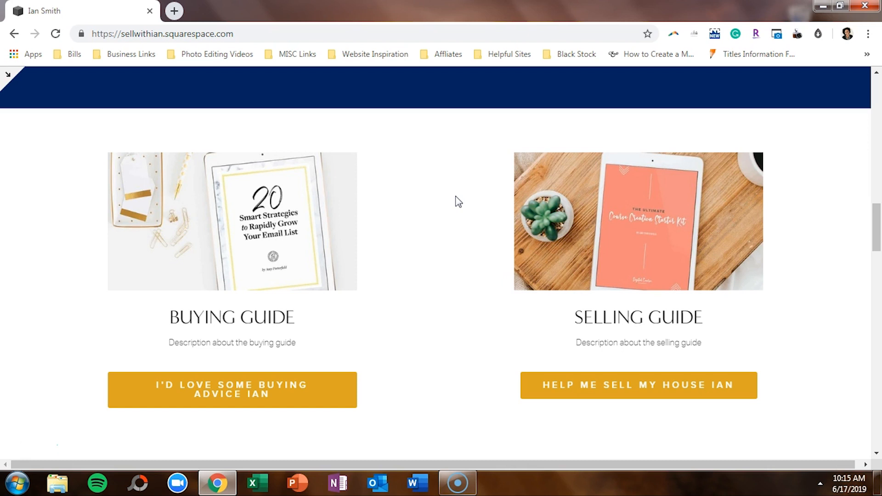
- Create a blank page in the primary navigation, keeping the default title "New Page"
left_click(8, 74)
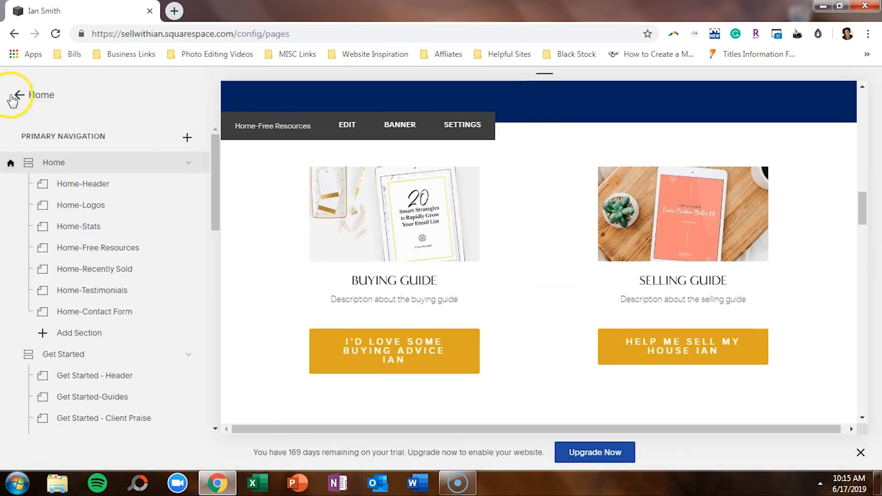
left_click(187, 138)
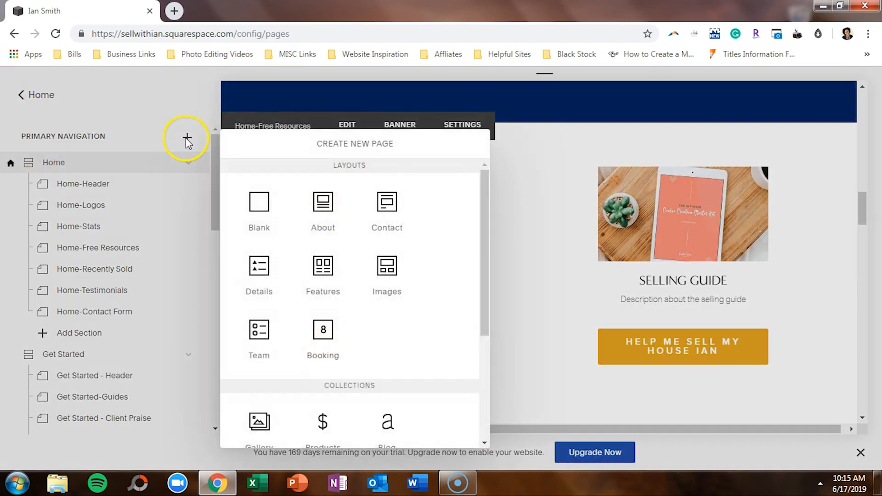
left_click(258, 201)
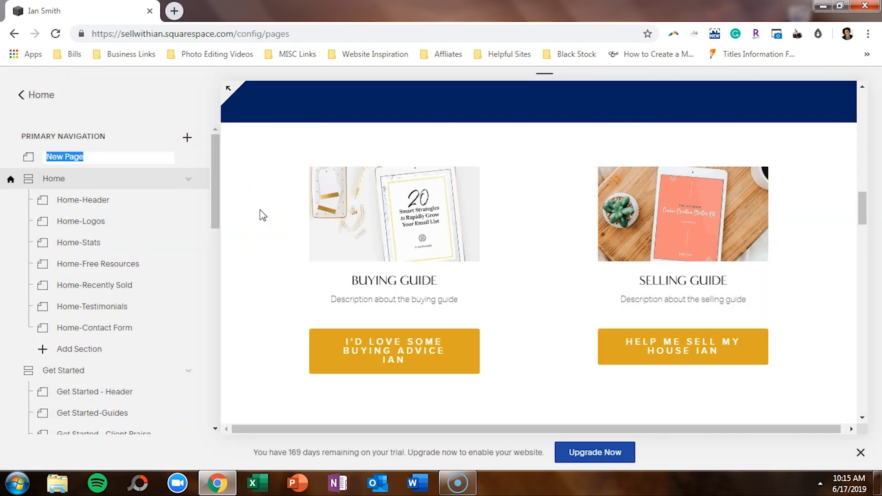
key("Return")
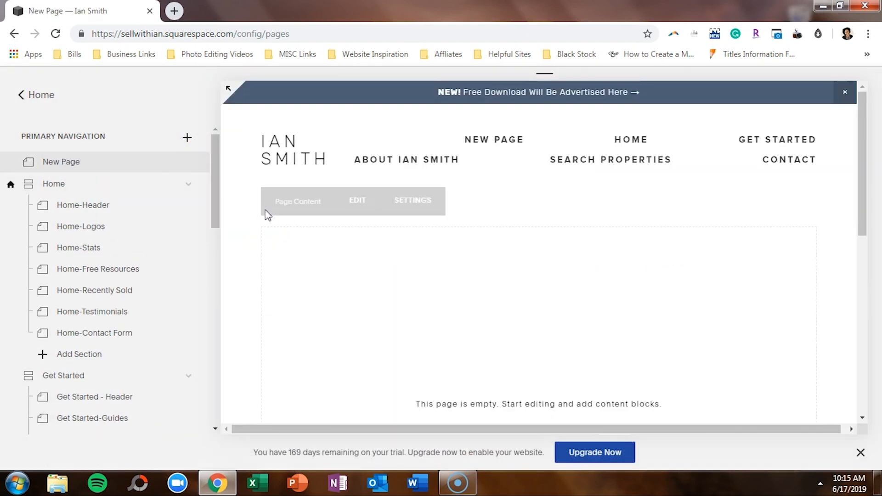
- Open the new page's content for editing and insert a Form block
left_click(363, 202)
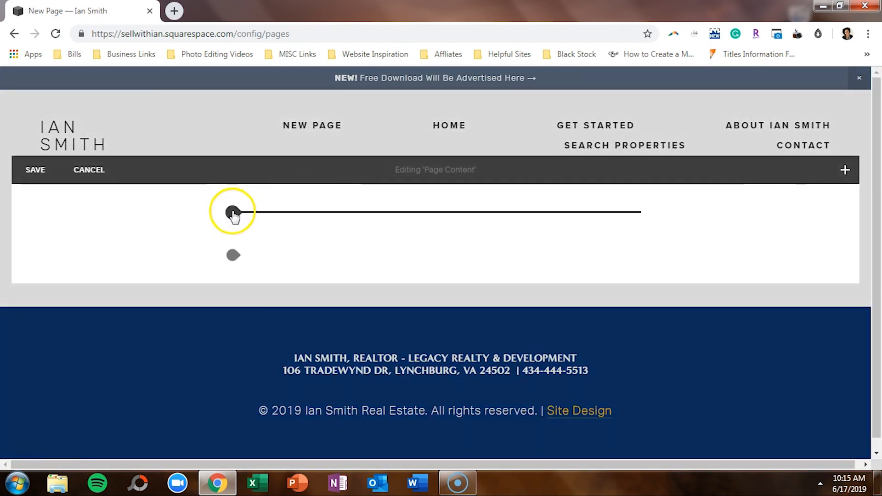
left_click(233, 213)
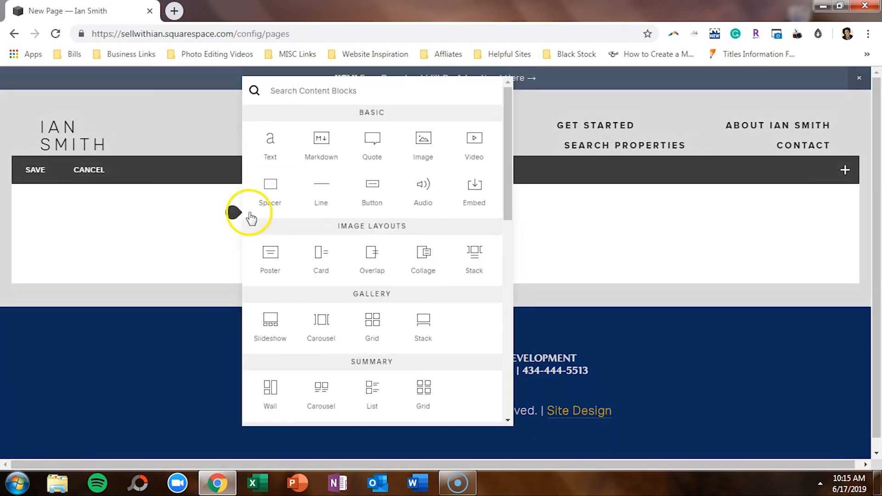
scroll(292, 331, "down", 3)
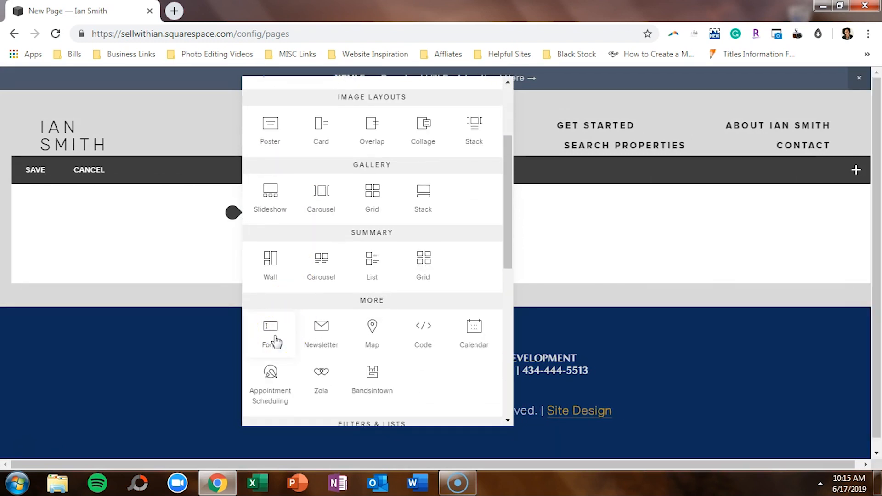
left_click(289, 329)
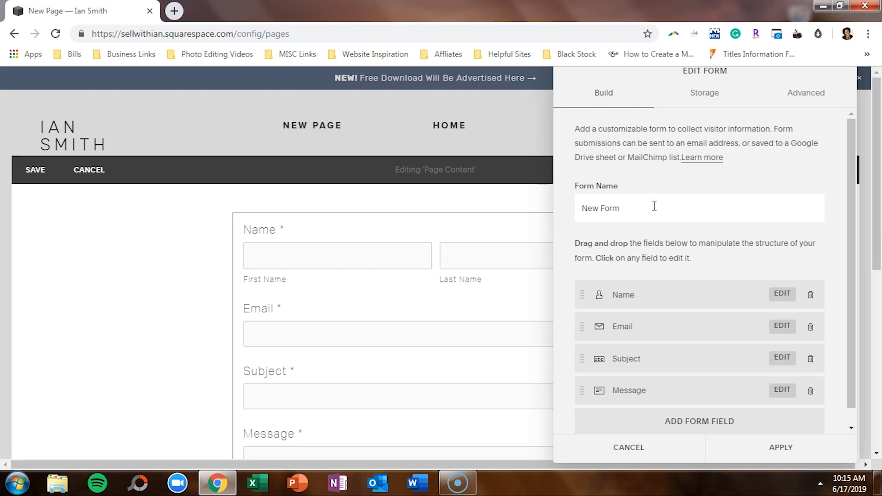
- Name the form "Contact Form" and remove its Message field
key("BackSpace")
key("BackSpace")
key("BackSpace")
key("BackSpace")
key("BackSpace")
key("BackSpace")
key("BackSpace")
key("BackSpace")
type("Contact Form")
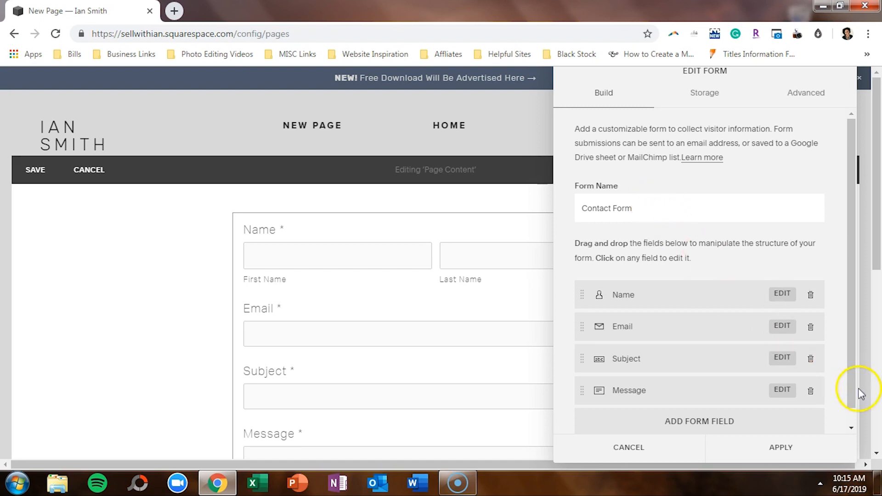
left_click(810, 393)
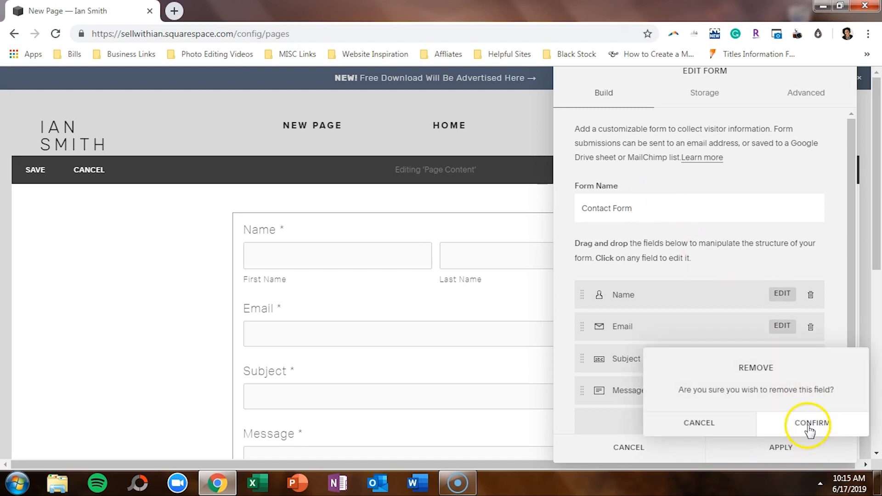
left_click(807, 421)
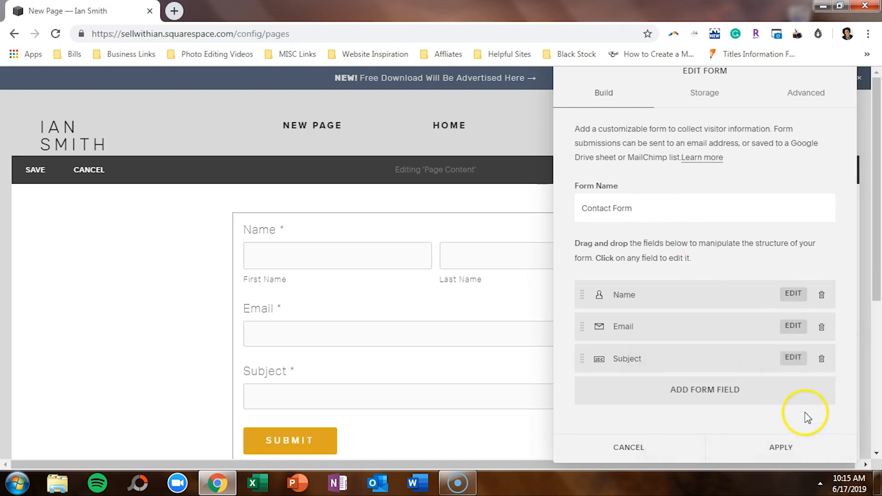
- Add a Text field labelled "First Name" and move it to the start of the form, above Name
left_click(749, 399)
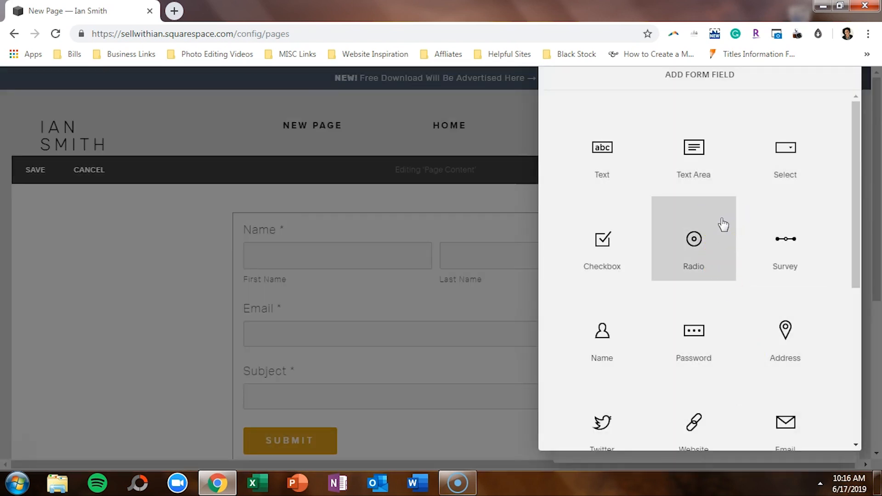
left_click(757, 257)
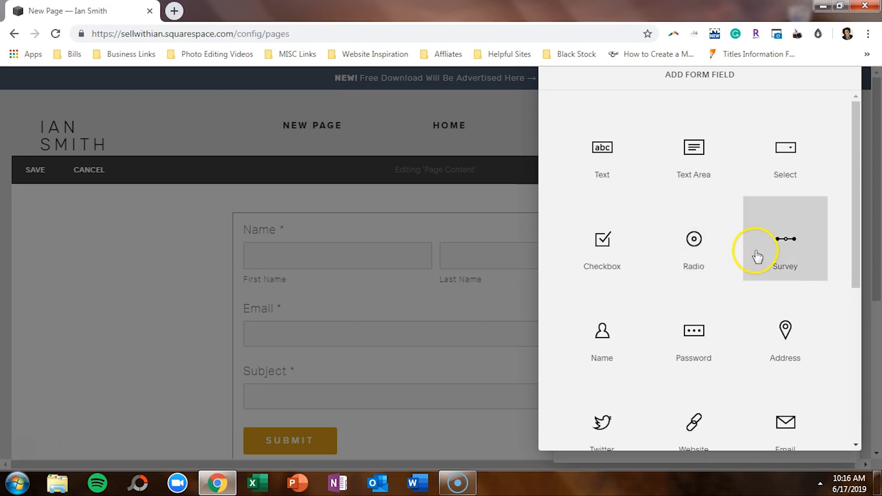
scroll(757, 256, "down", 5)
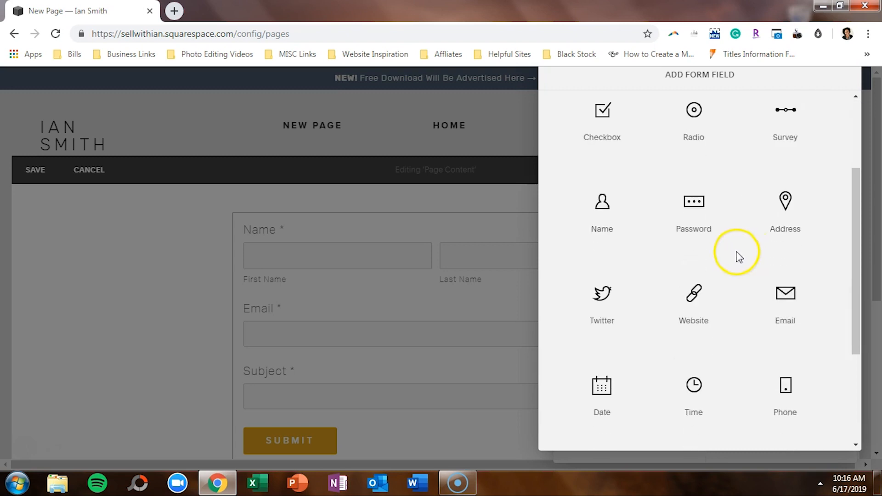
scroll(737, 259, "down", 2)
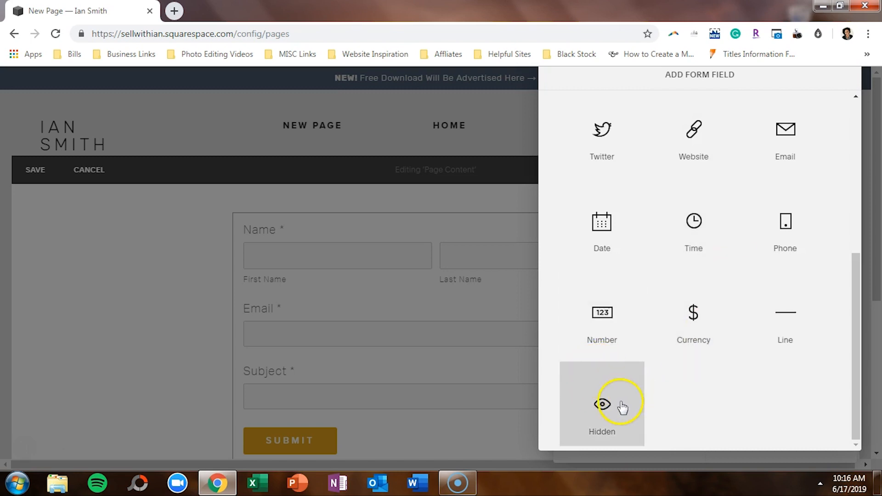
scroll(630, 396, "up", 6)
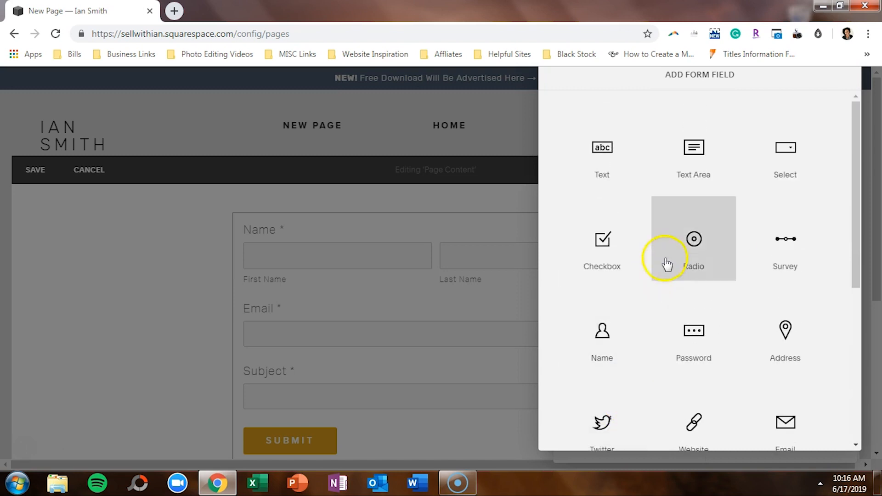
left_click(632, 174)
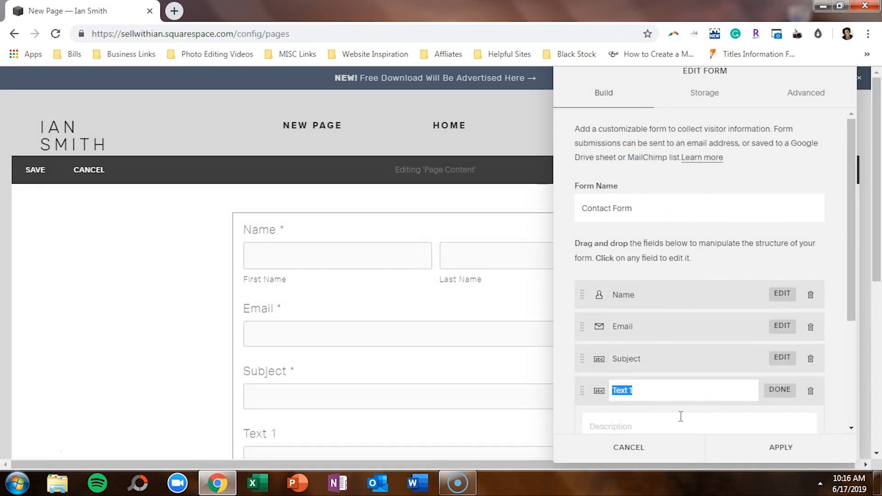
type("First Name")
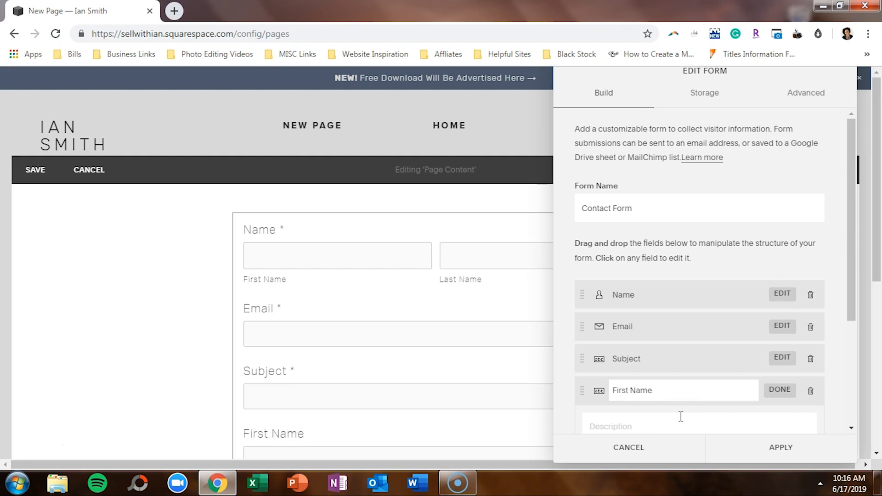
left_click(779, 389)
left_click_drag(583, 390, 591, 293)
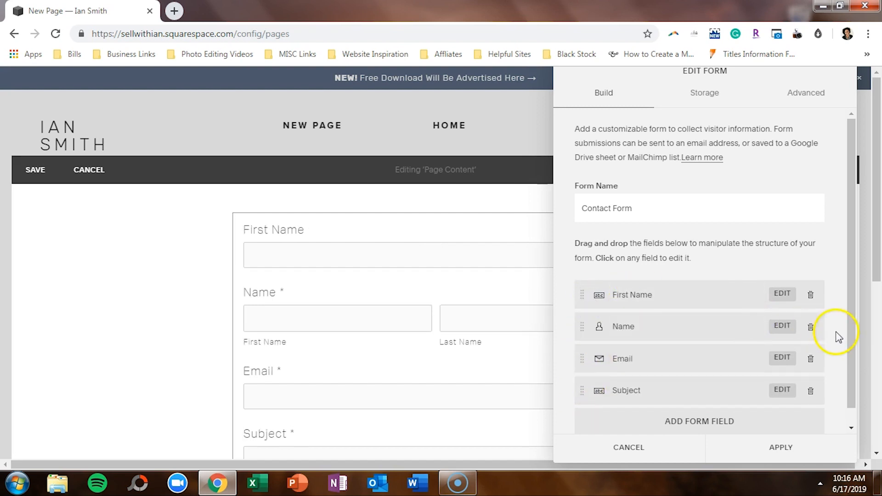
- Remove the Name and Subject fields from the form
left_click(811, 327)
left_click(794, 359)
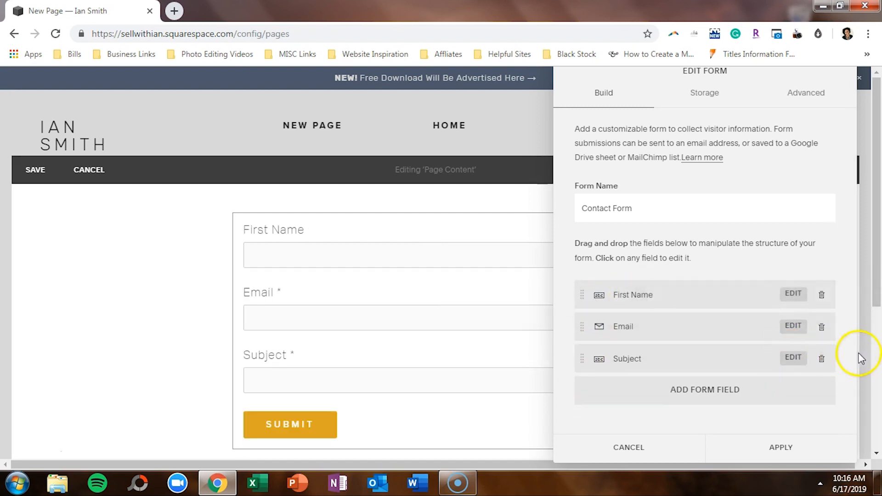
left_click(821, 359)
left_click(817, 395)
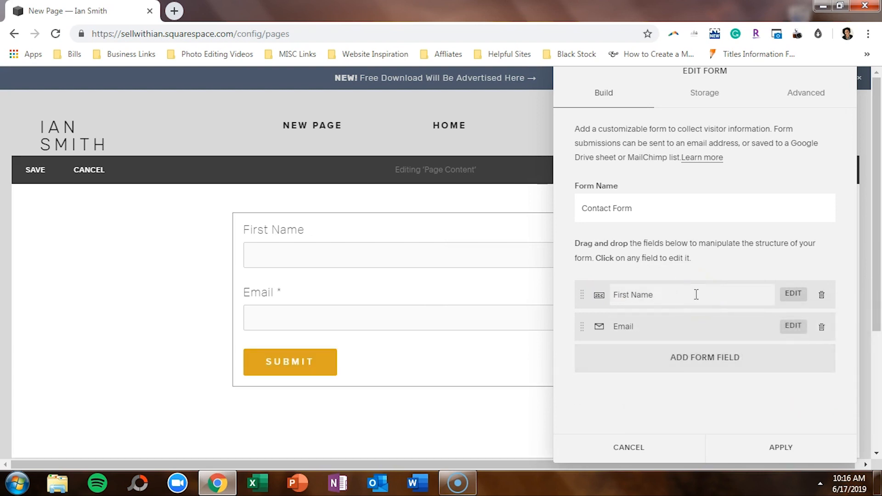
- Make the First Name field required and finish editing it
left_click(794, 294)
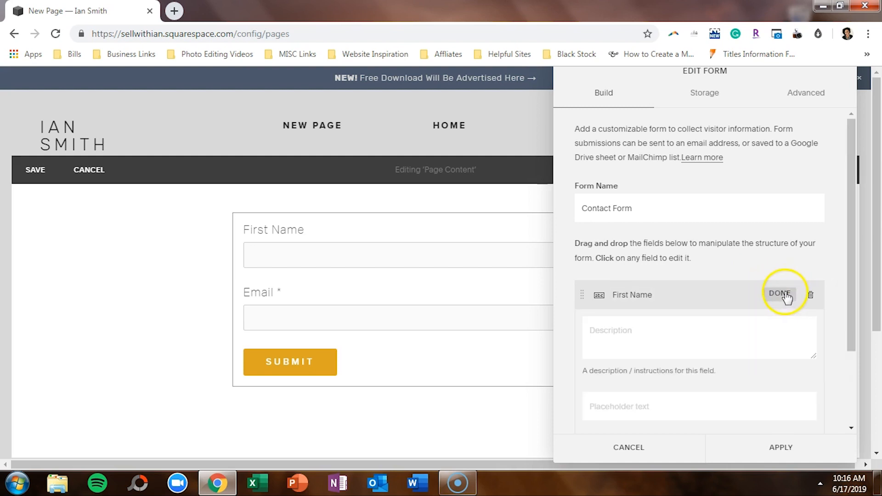
scroll(637, 363, "down", 2)
left_click(620, 341)
left_click(781, 194)
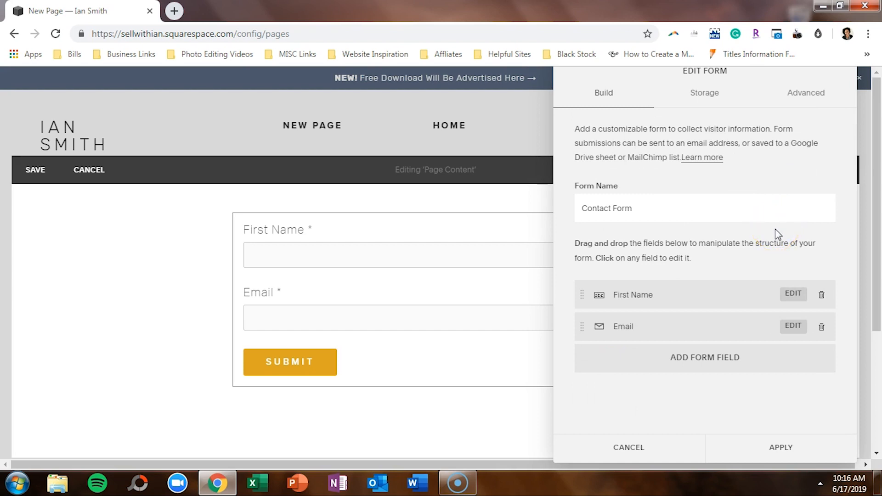
- Review the form's storage options and set the submit button label to "Let's Connect!"
left_click(713, 102)
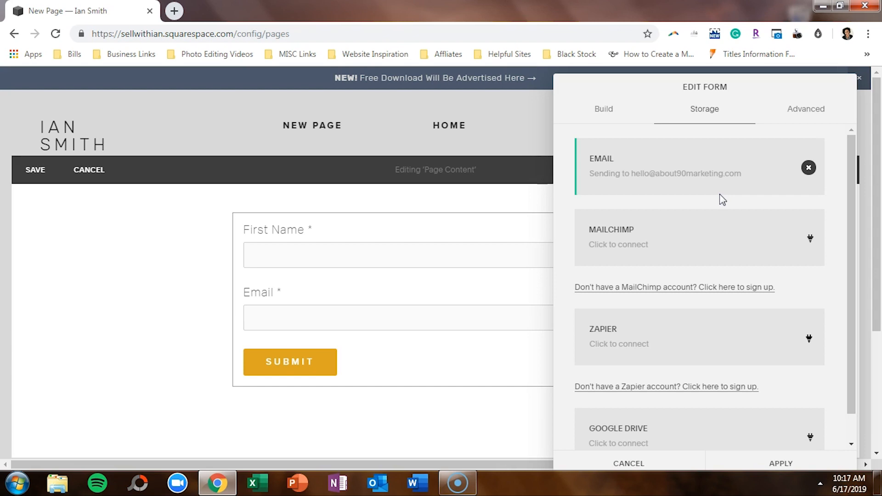
scroll(722, 201, "down", 1)
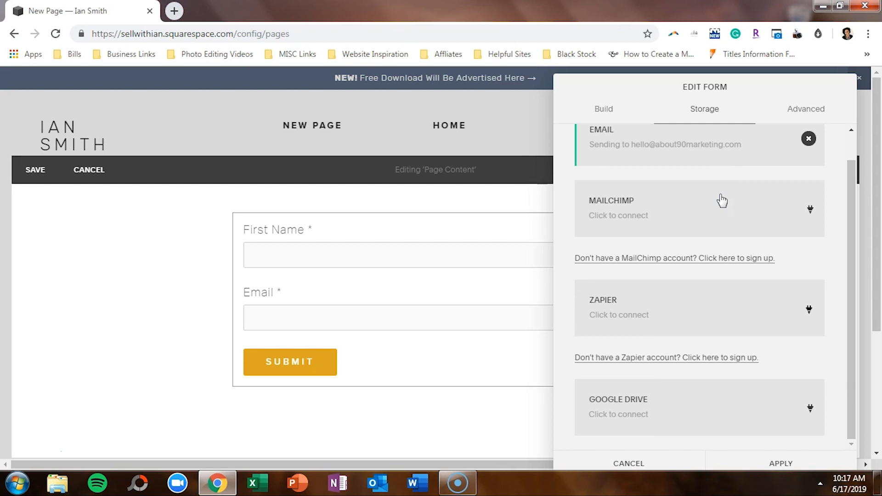
left_click(798, 110)
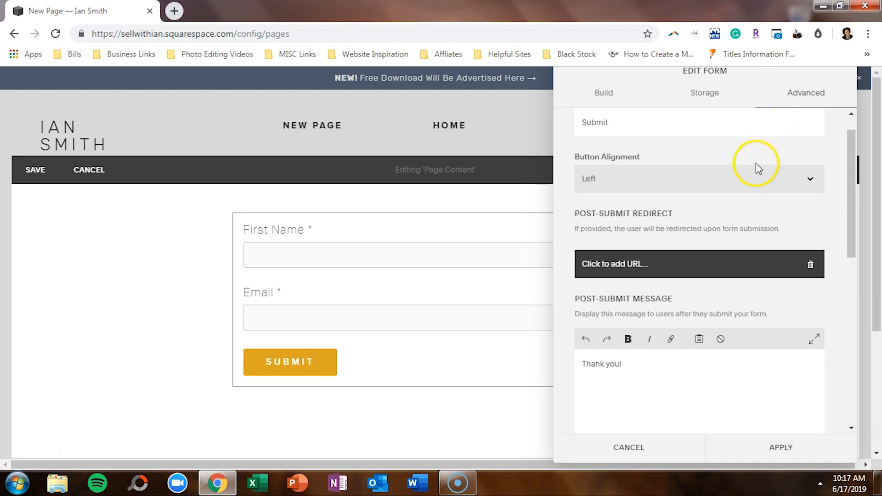
scroll(751, 171, "up", 1)
triple_click(722, 151)
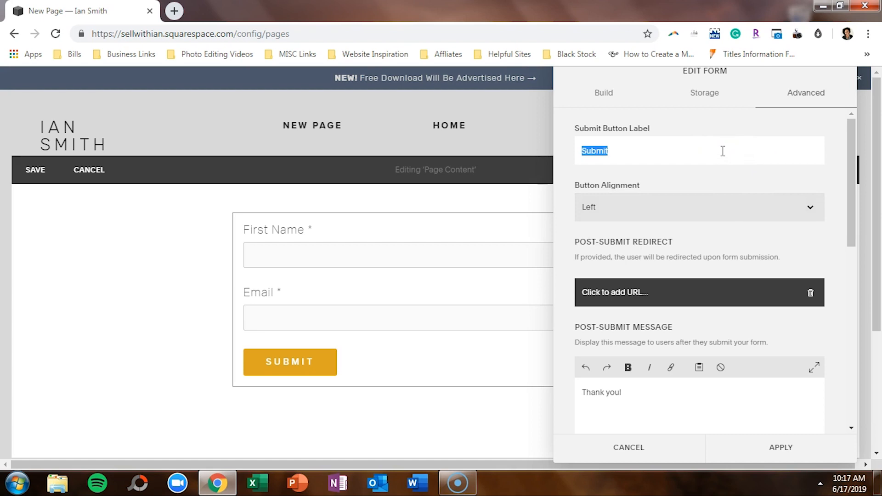
type("Let's Connect!")
- Try Center and Right alignment for the submit button, and set it back to Left
left_click(706, 212)
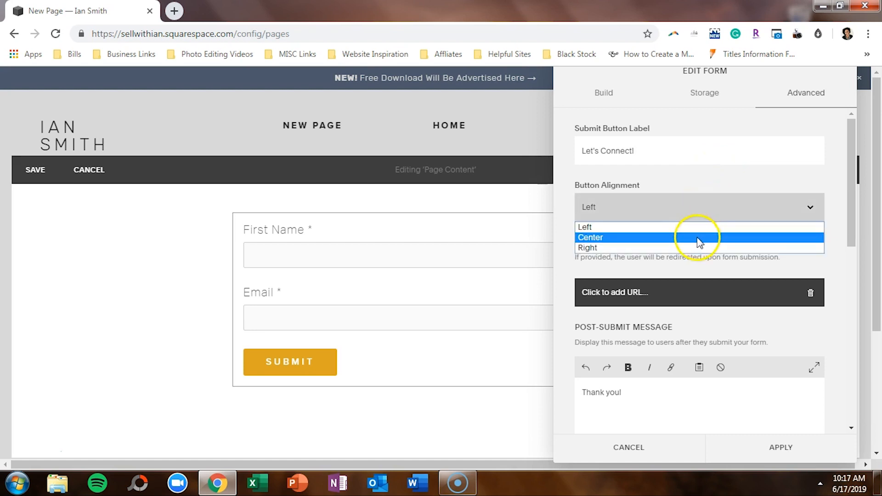
left_click(699, 238)
left_click(699, 217)
left_click(693, 248)
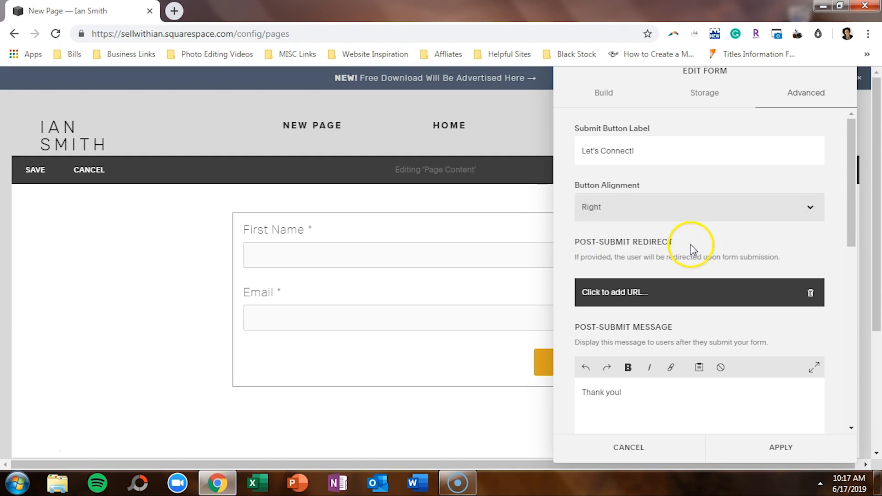
left_click(676, 213)
left_click(674, 228)
- Enable Lightbox Mode so the form opens from a button instead of being embedded in the page
scroll(673, 232, "down", 8)
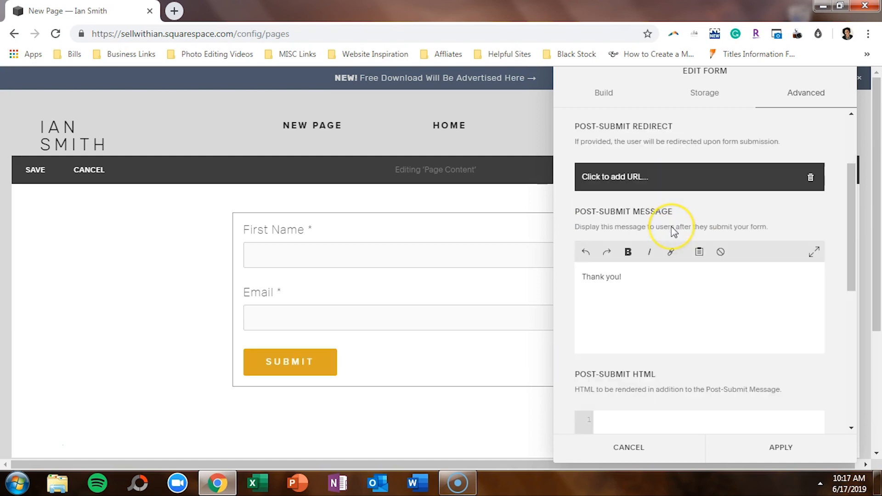
scroll(674, 232, "down", 3)
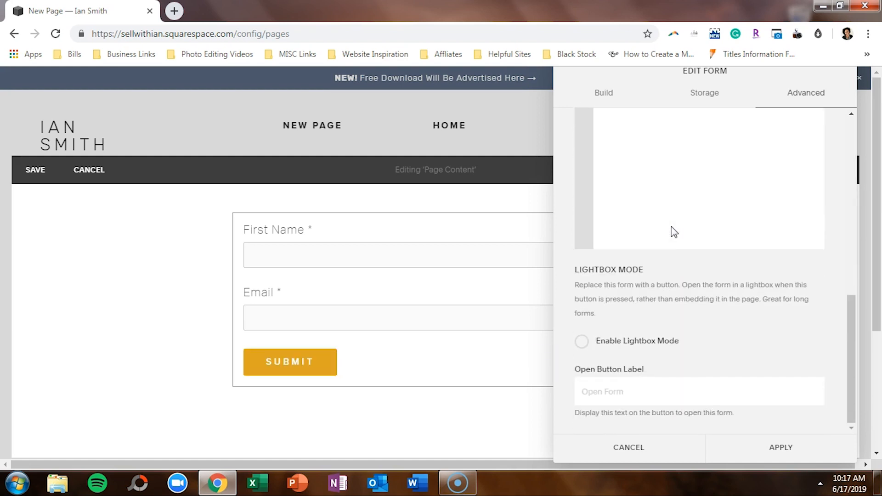
left_click(635, 343)
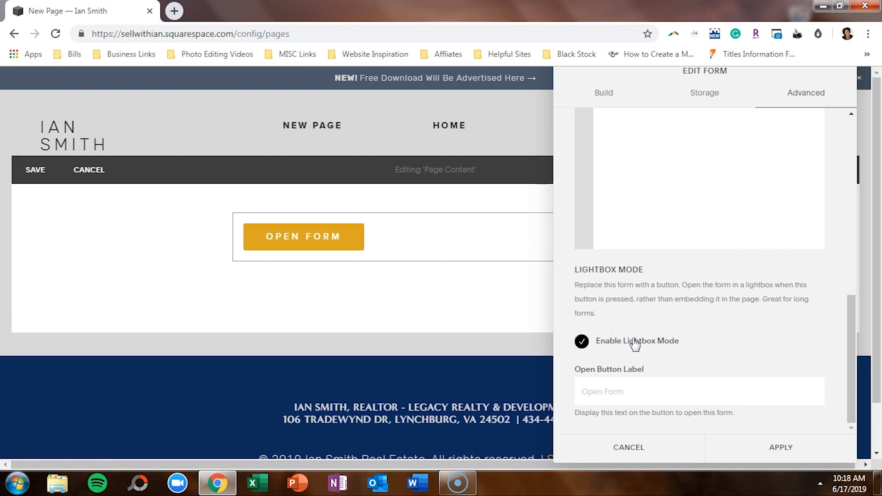
- Set the label of the button that opens the form to "Give Me The Freebie!"
left_click(616, 392)
type("G")
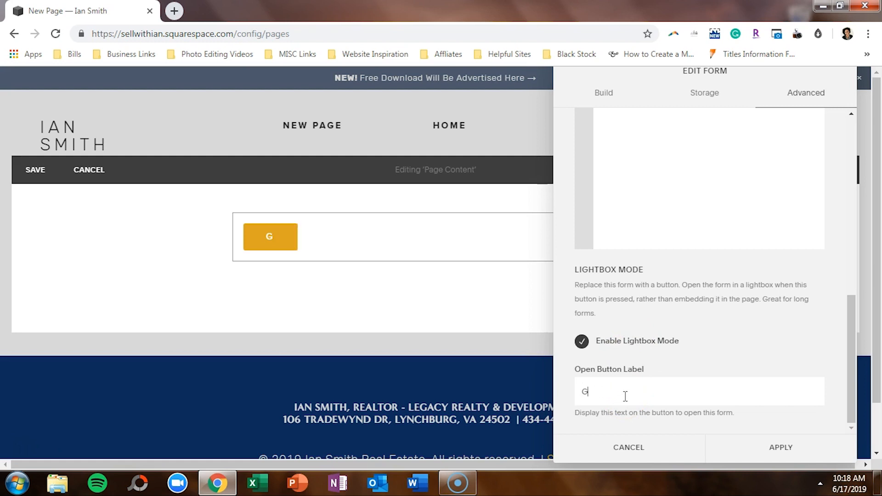
type("ive Me The F")
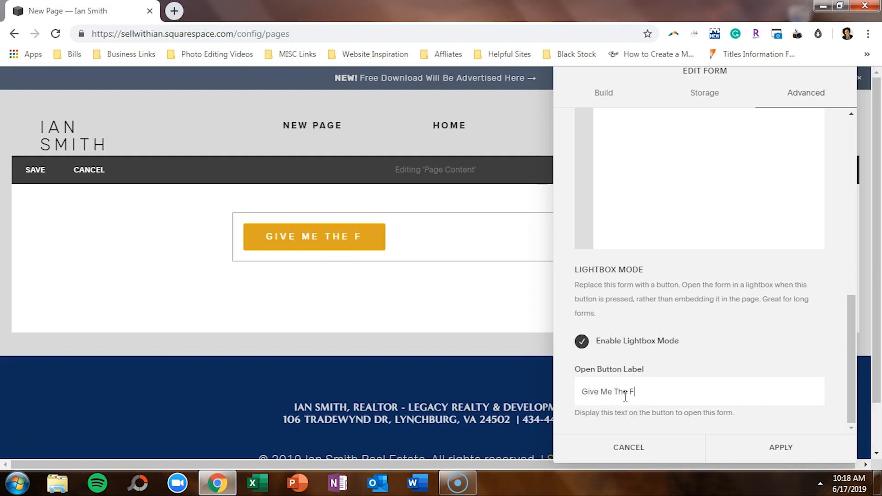
type("reebie!")
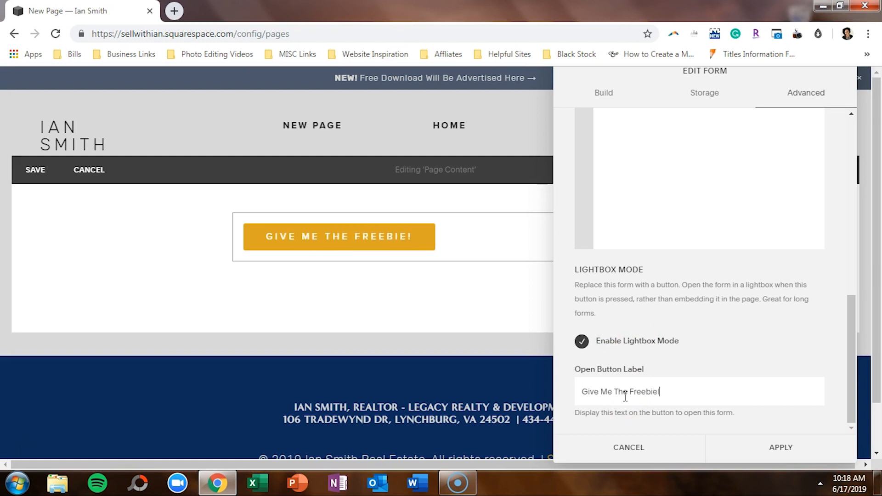
- Review the External and Content options for the form's post-submit redirect without choosing a destination
scroll(627, 395, "up", 8)
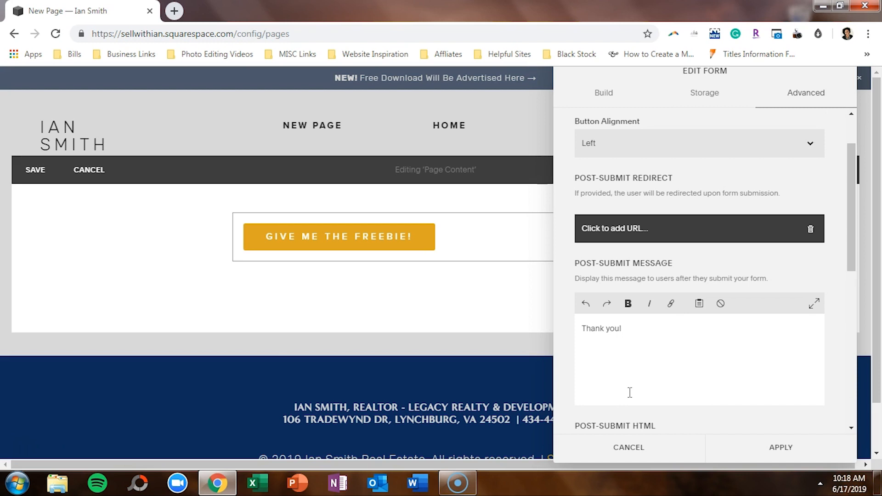
left_click(667, 229)
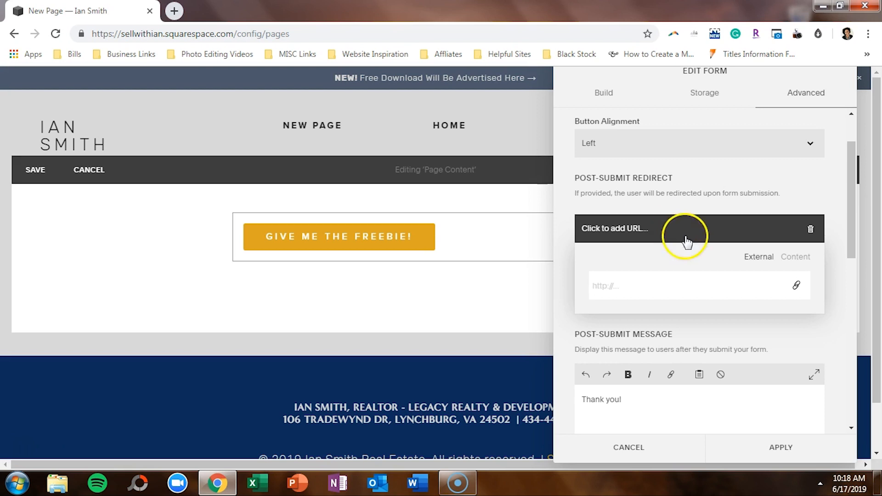
left_click(804, 261)
scroll(744, 312, "down", 3)
scroll(746, 317, "down", 8)
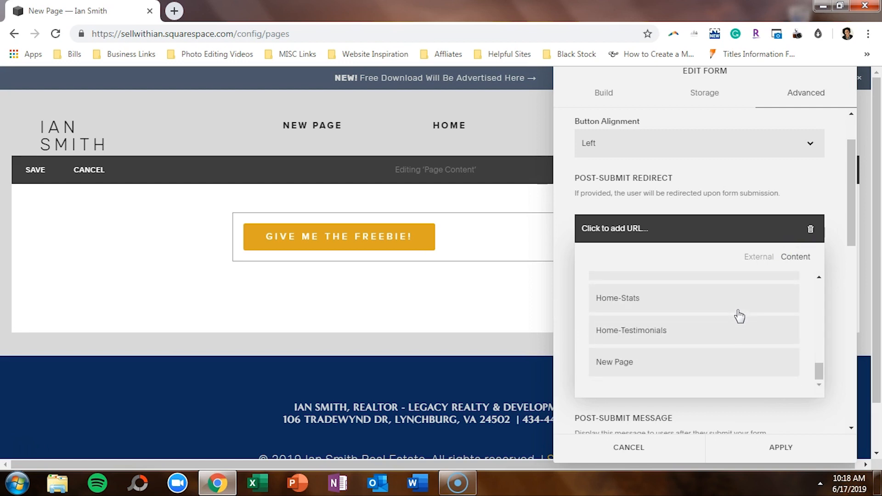
scroll(738, 316, "up", 10)
left_click(751, 287)
left_click(755, 257)
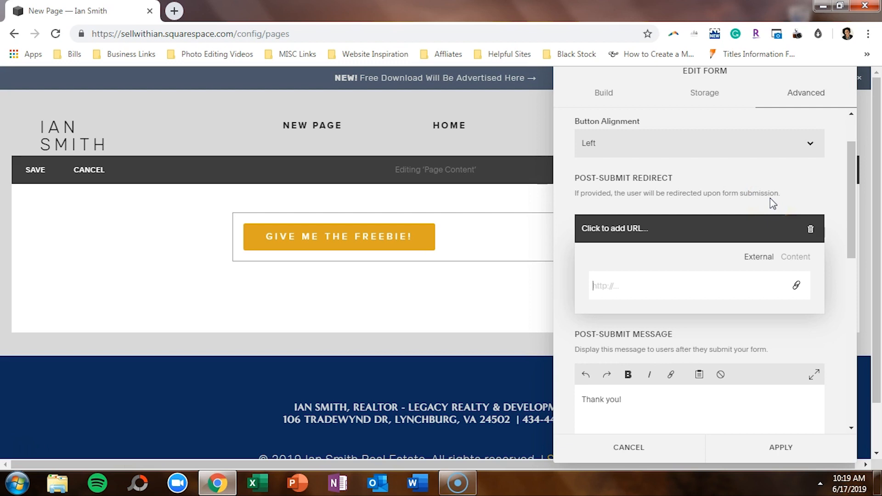
left_click(785, 193)
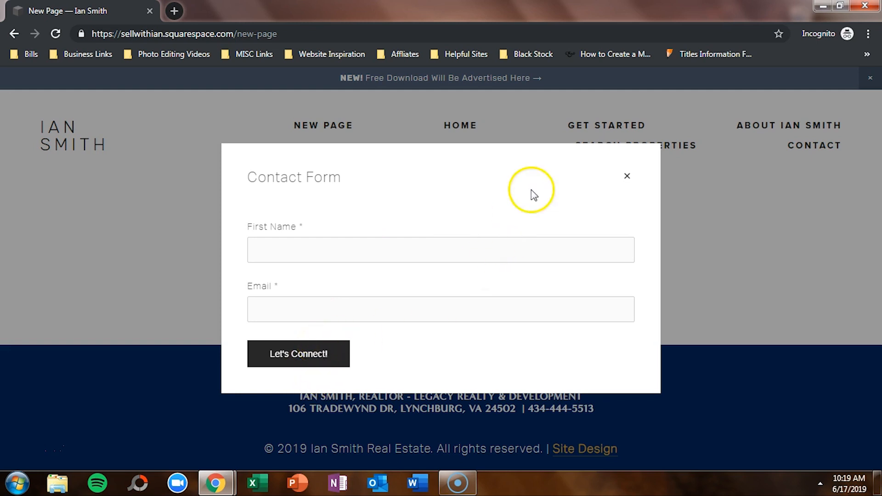
- Dismiss the contact form lightbox on the live page and close the incognito window
left_click(627, 176)
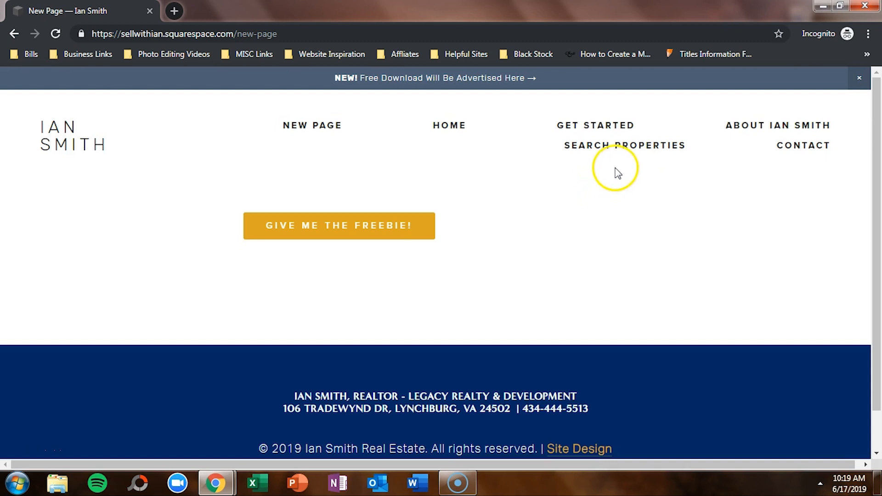
left_click(866, 5)
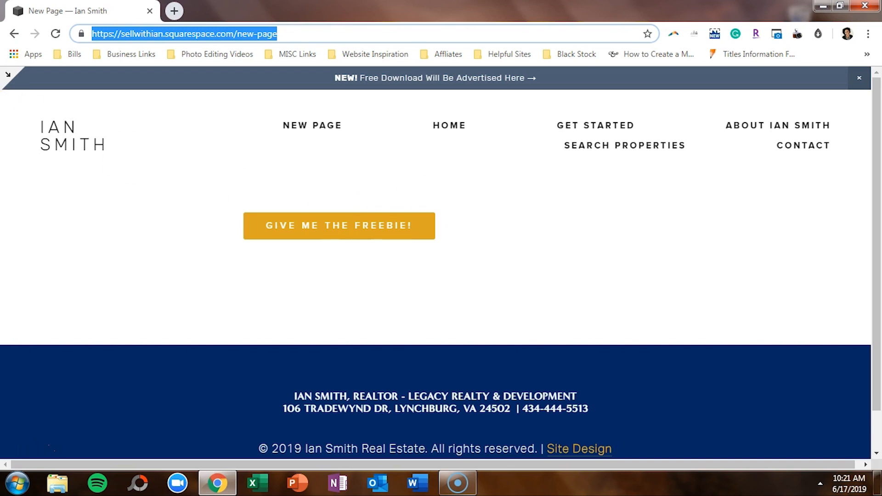
- Open the site's Connected Accounts settings, view the services available to connect, and dismiss the list
left_click(7, 75)
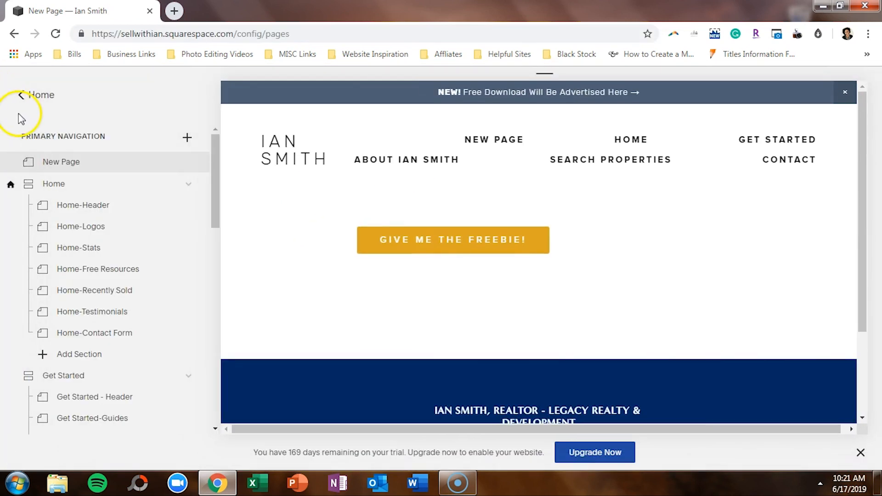
left_click(28, 96)
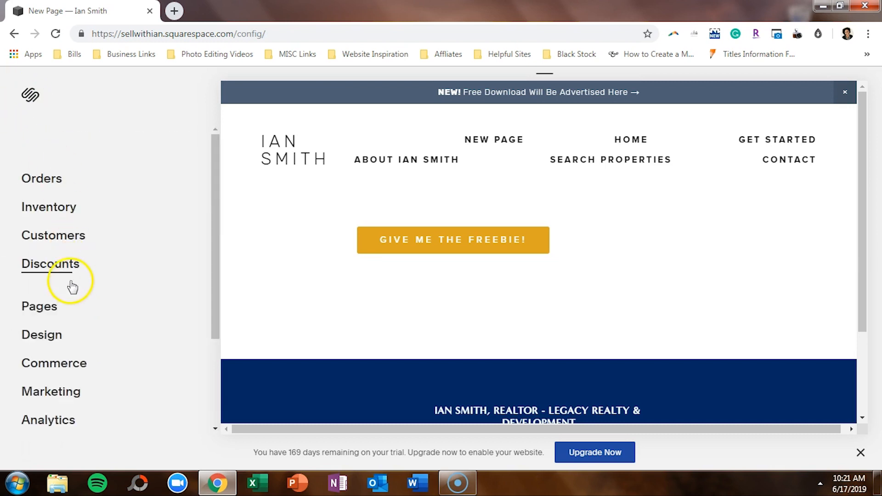
scroll(71, 285, "down", 2)
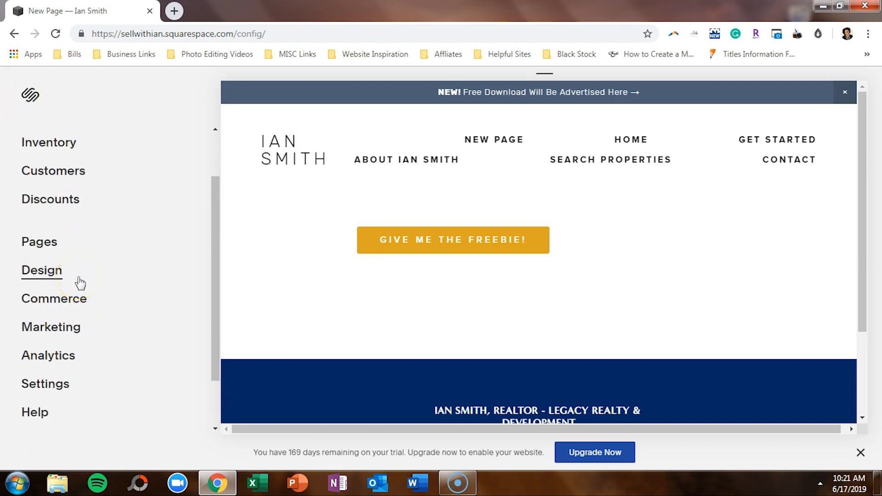
scroll(76, 289, "down", 2)
left_click(62, 318)
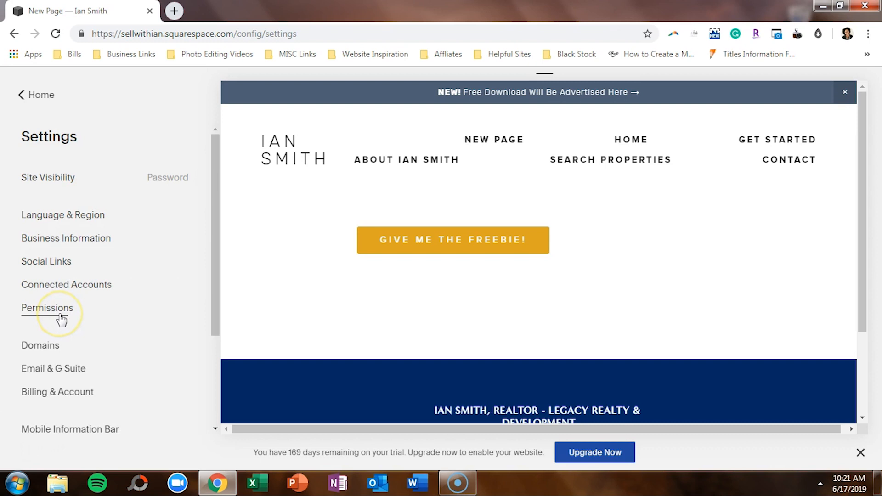
left_click(72, 291)
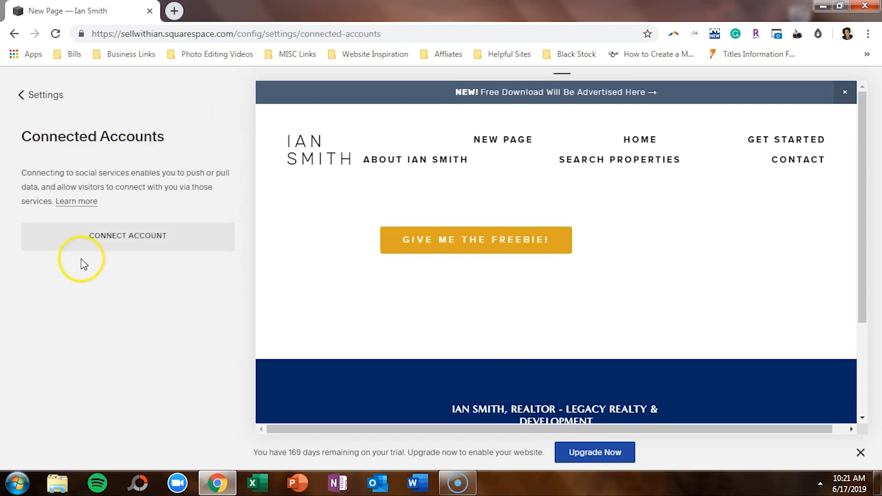
left_click(87, 247)
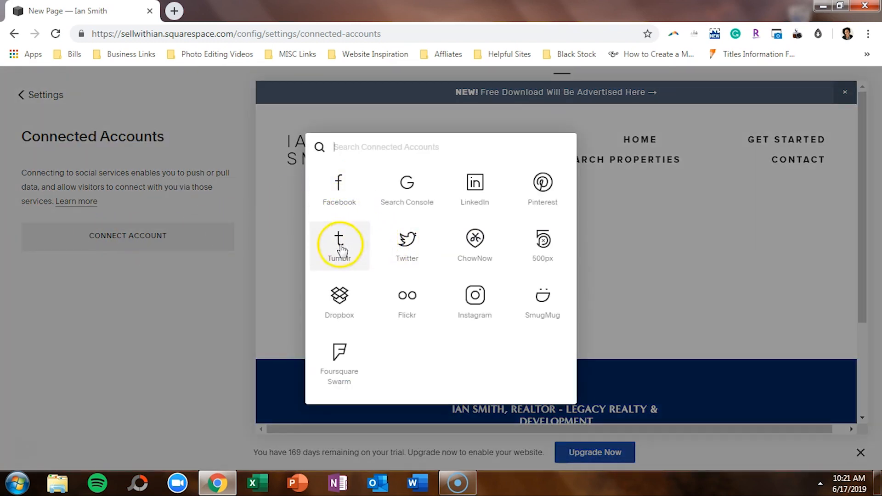
left_click(181, 344)
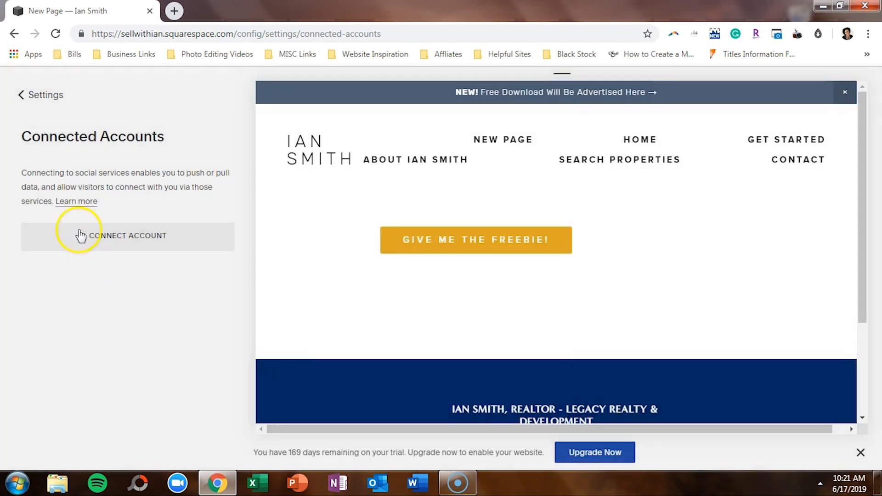
left_click(39, 98)
left_click(48, 266)
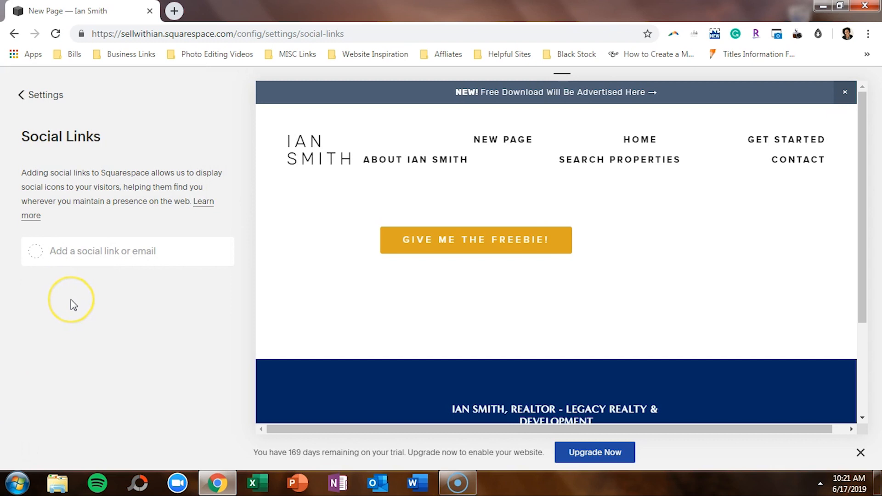
left_click(98, 257)
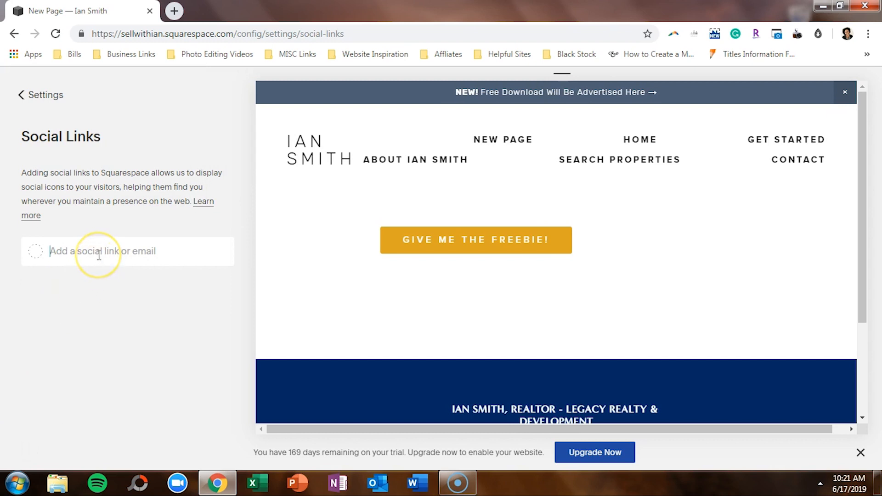
type("www.")
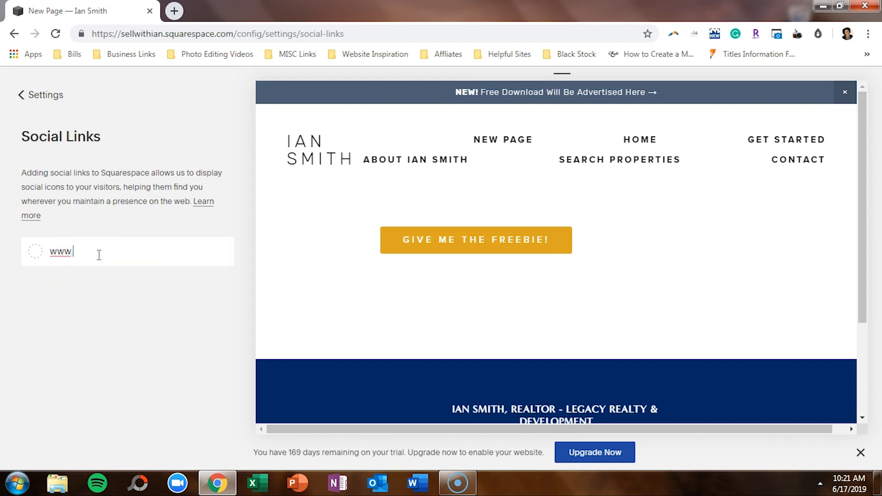
type("instagram.com/ab")
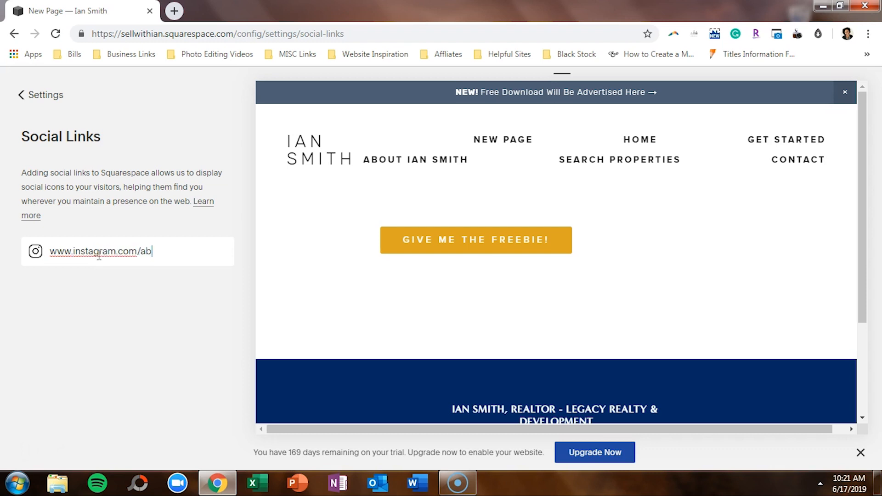
type("out90marketing")
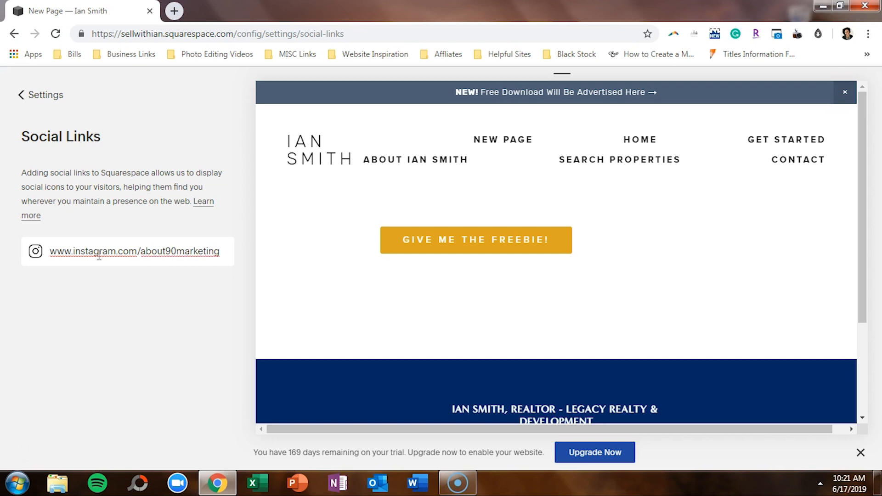
key("Return")
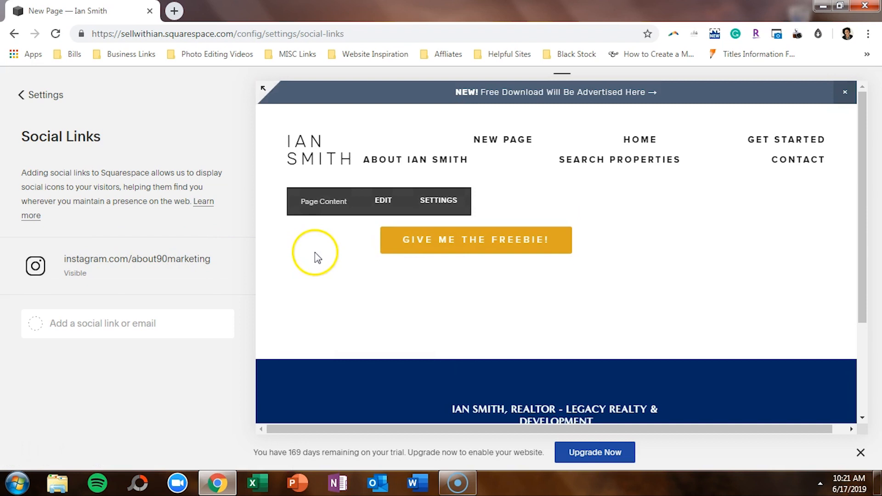
- Check the page footer in the site preview and start another entry in the site's social links
scroll(315, 252, "down", 3)
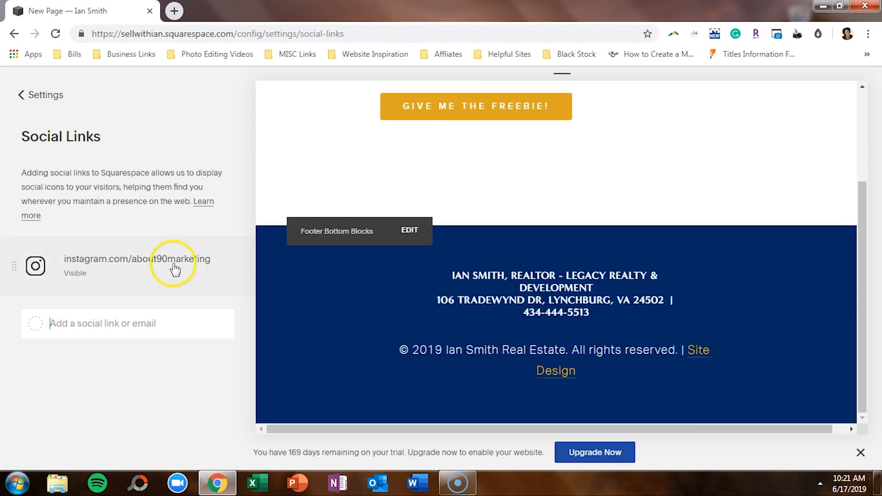
left_click(151, 325)
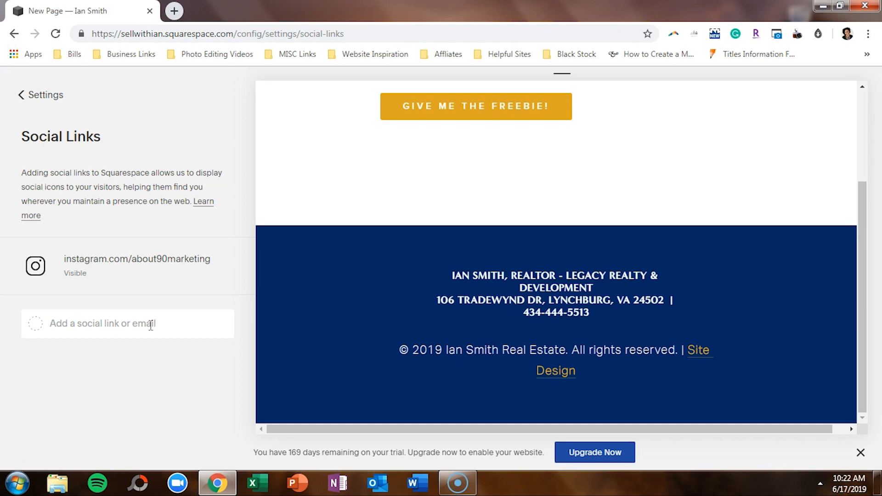
left_click(150, 326)
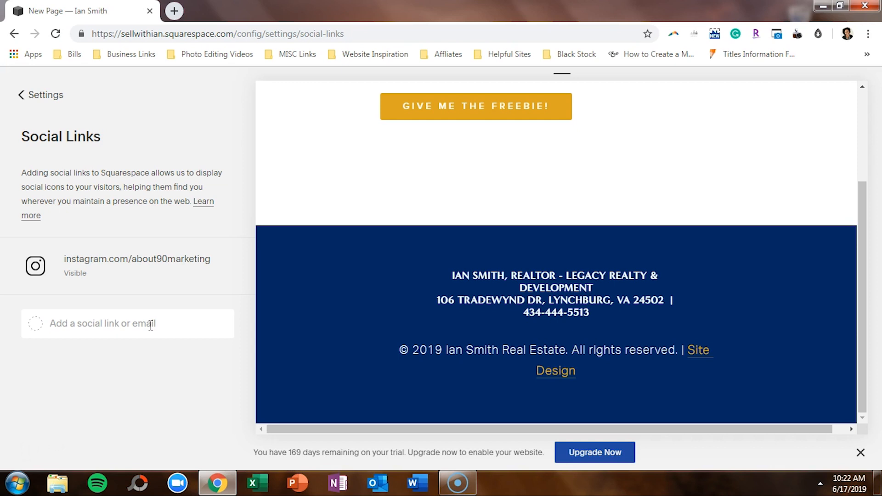